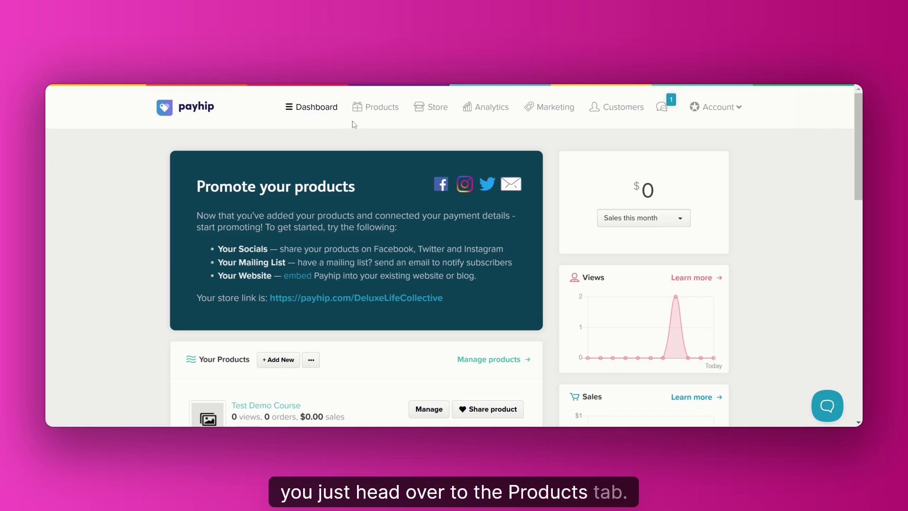
# Go to the products page and start a new product of the Digital Product type
pyautogui.click(389, 109)
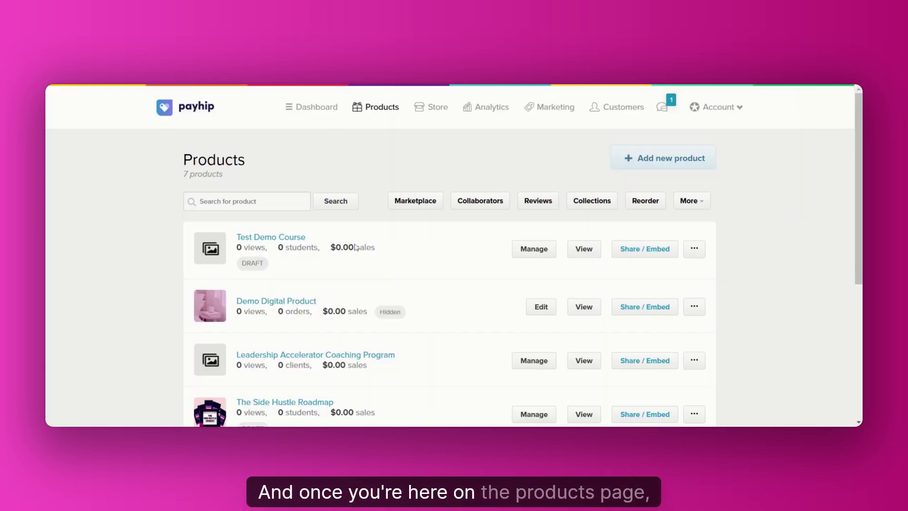
pyautogui.scroll(-1, 454, 255)
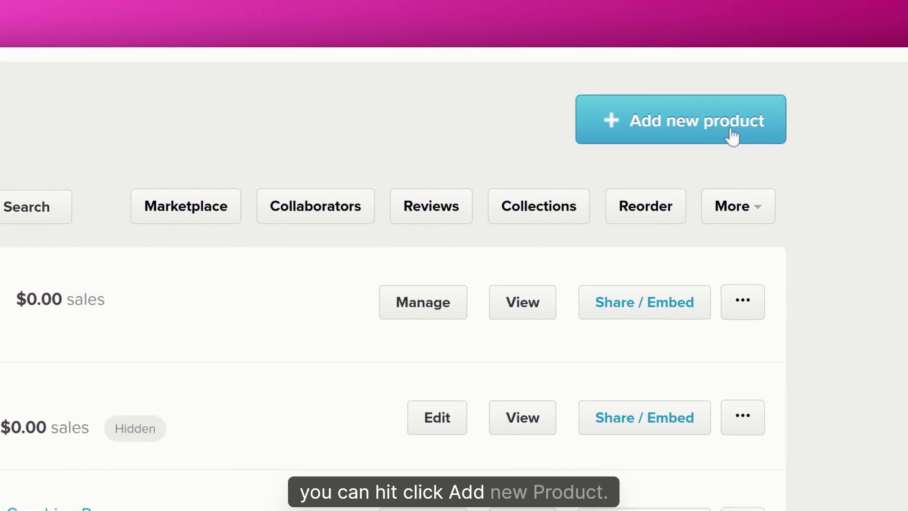
pyautogui.click(732, 137)
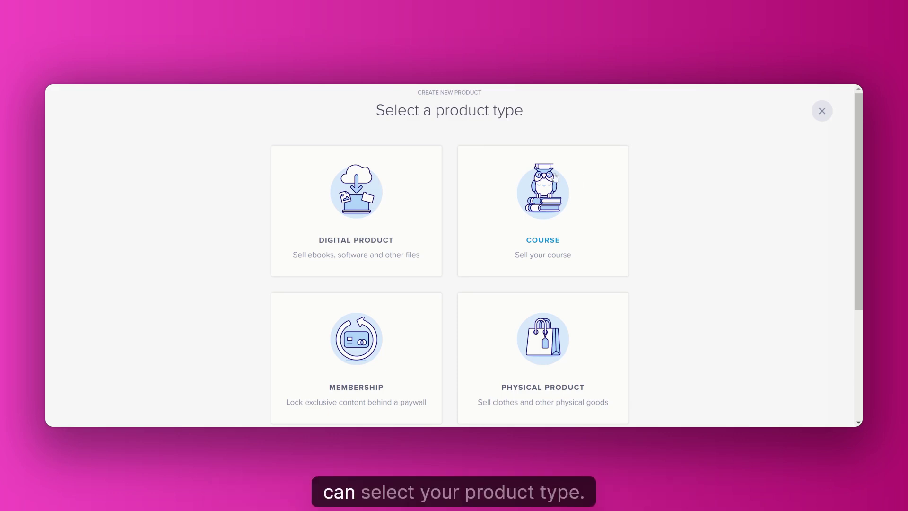
pyautogui.click(377, 231)
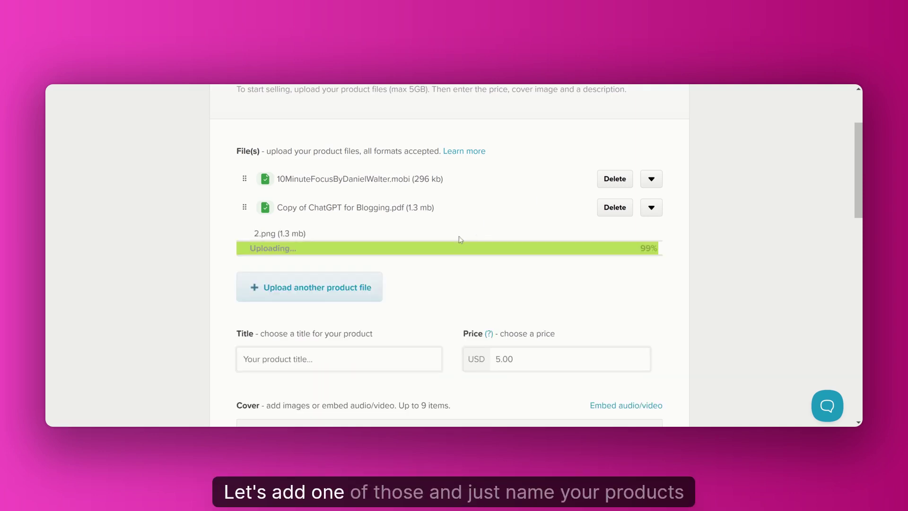
# Title the product "Test Demo Product 1" and set its price to 5+ USD so customers can pay what they want
pyautogui.scroll(-2, 433, 267)
pyautogui.click(339, 241)
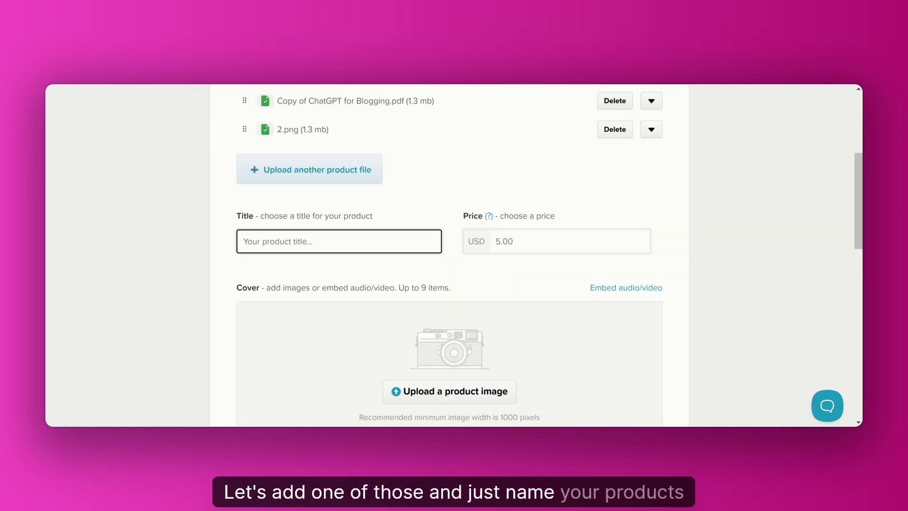
pyautogui.write('Test Demo Product 1')
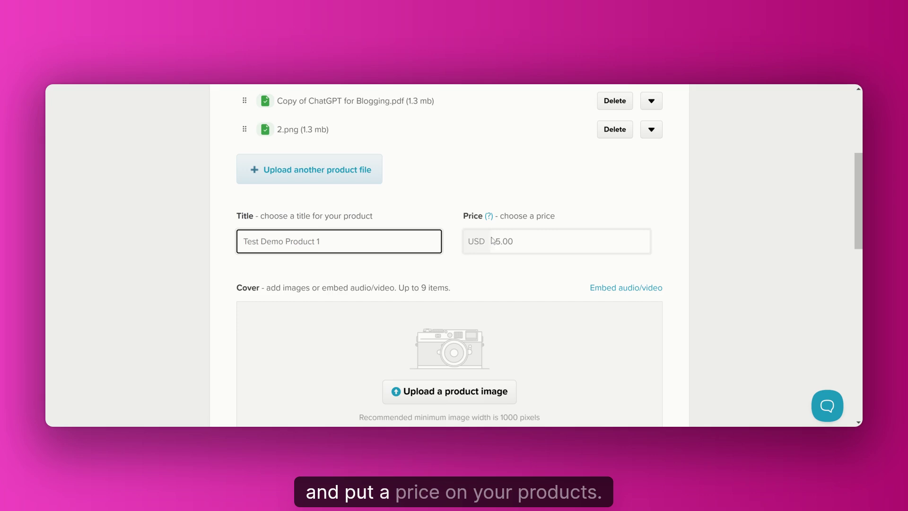
pyautogui.click(493, 240)
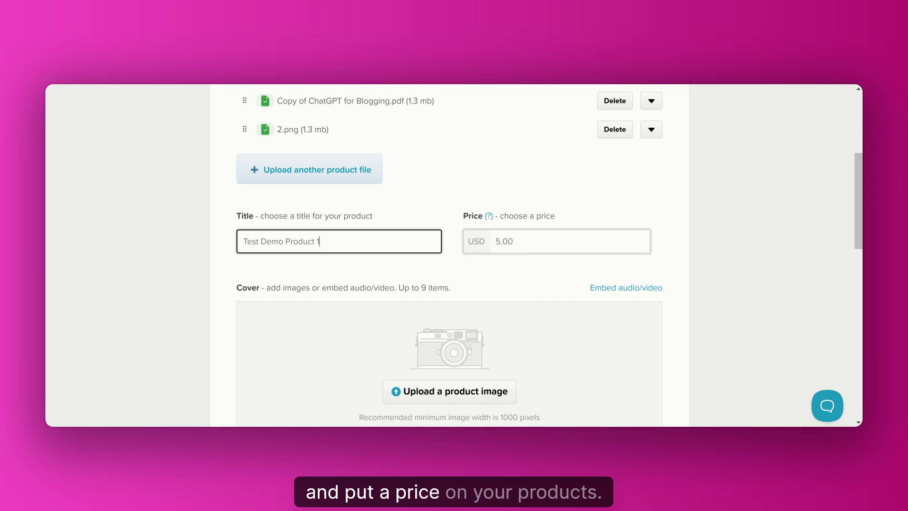
pyautogui.doubleClick(504, 241)
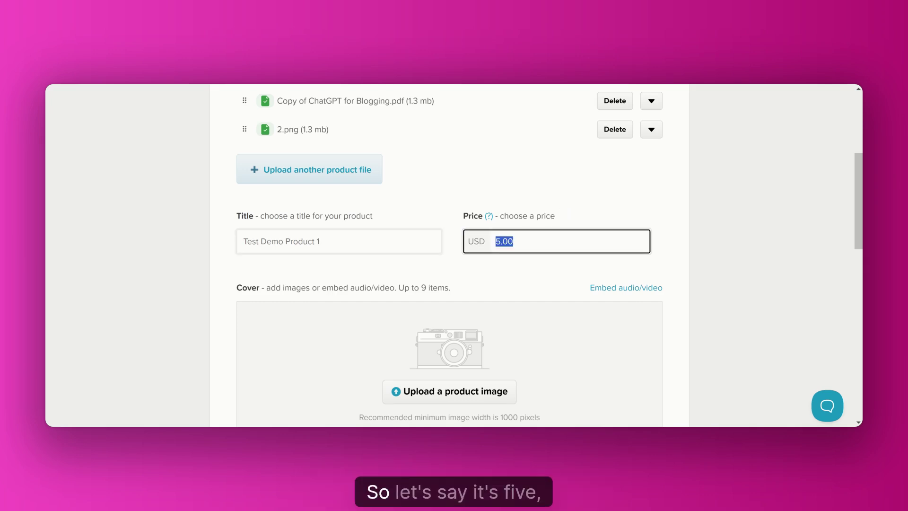
pyautogui.click(515, 241)
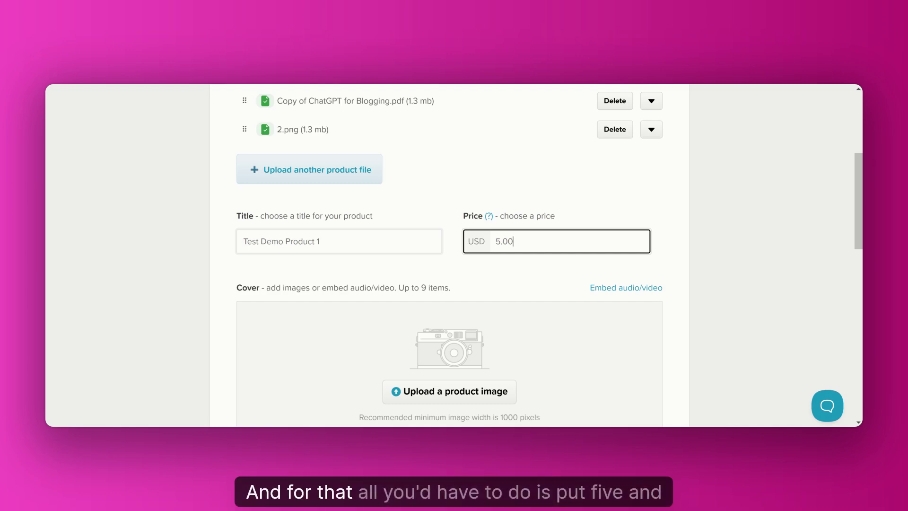
pyautogui.press('BackSpace')
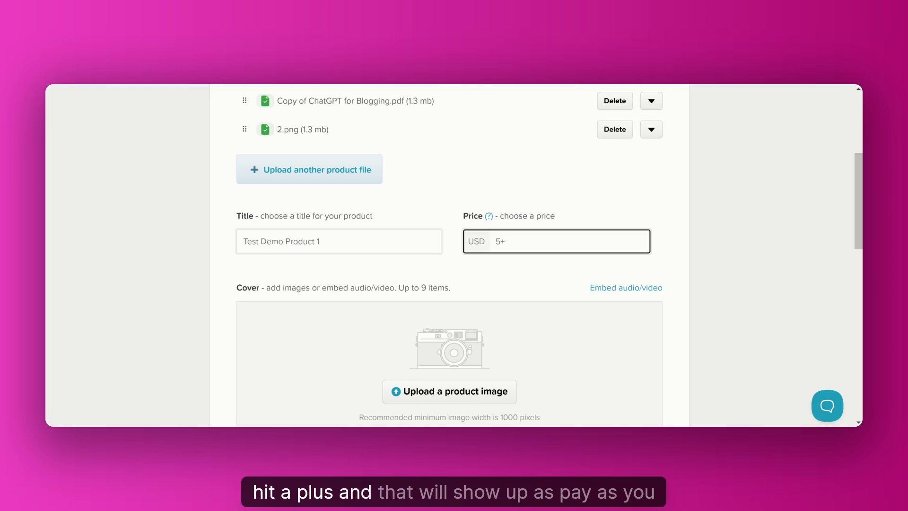
pyautogui.tripleClick(547, 268)
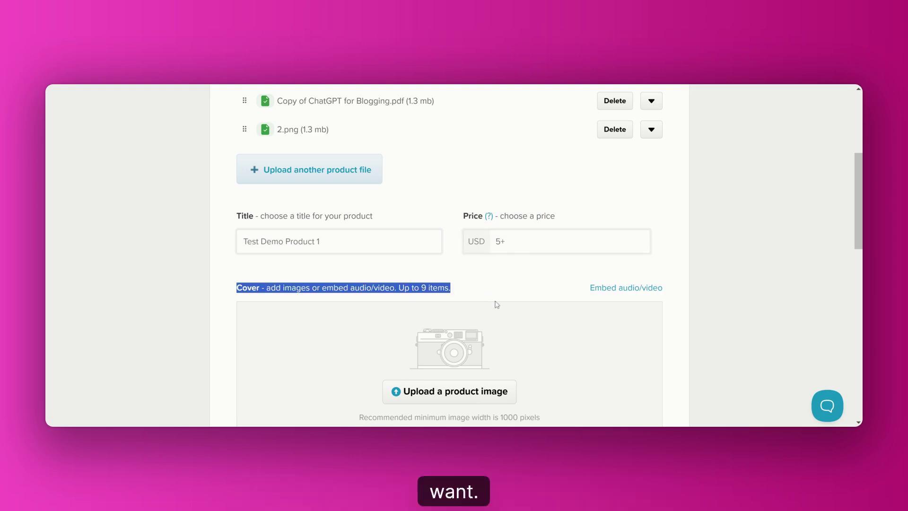
# Upload two images as the product's cover
pyautogui.scroll(-2, 491, 307)
pyautogui.click(473, 289)
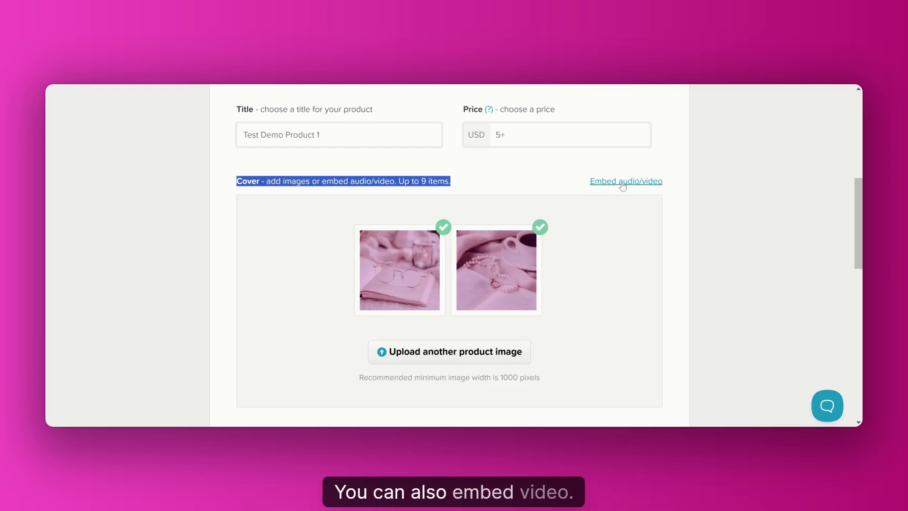
pyautogui.click(622, 183)
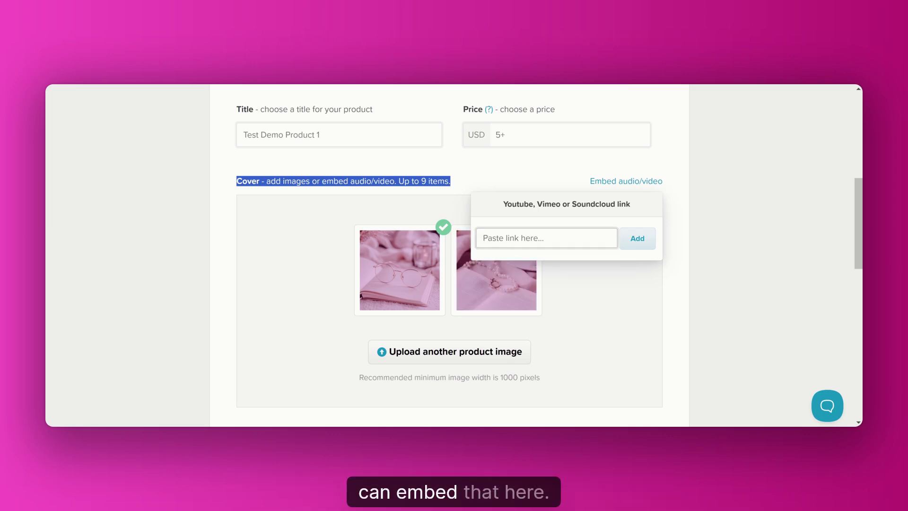
pyautogui.click(546, 238)
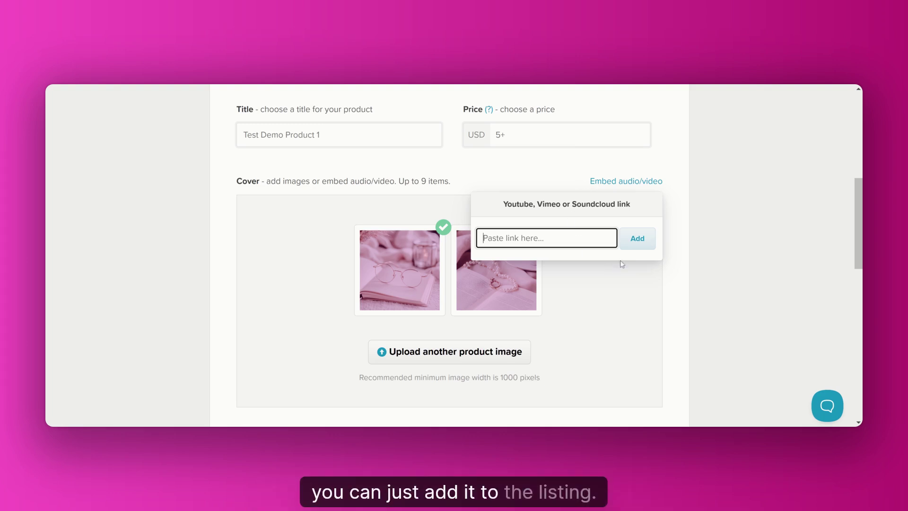
pyautogui.click(562, 179)
# Open the product description for editing
pyautogui.scroll(-3, 580, 281)
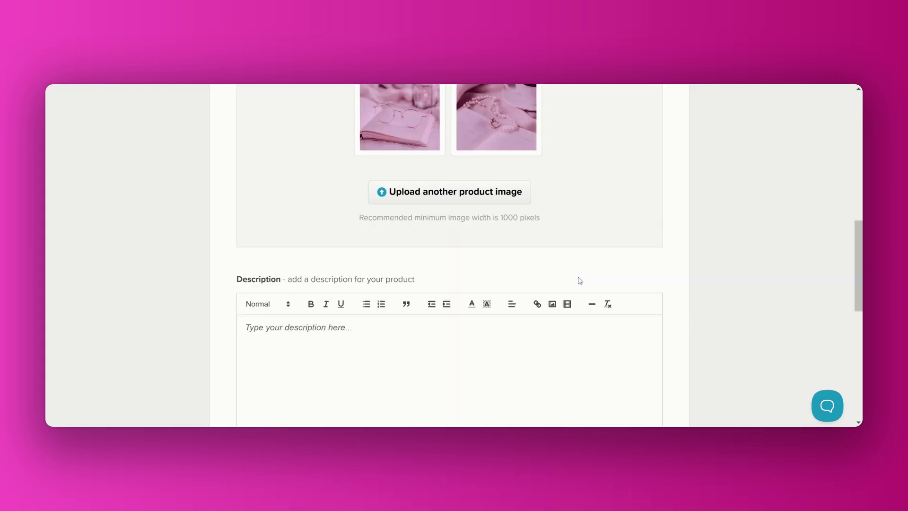
pyautogui.scroll(-2, 579, 281)
pyautogui.click(246, 221)
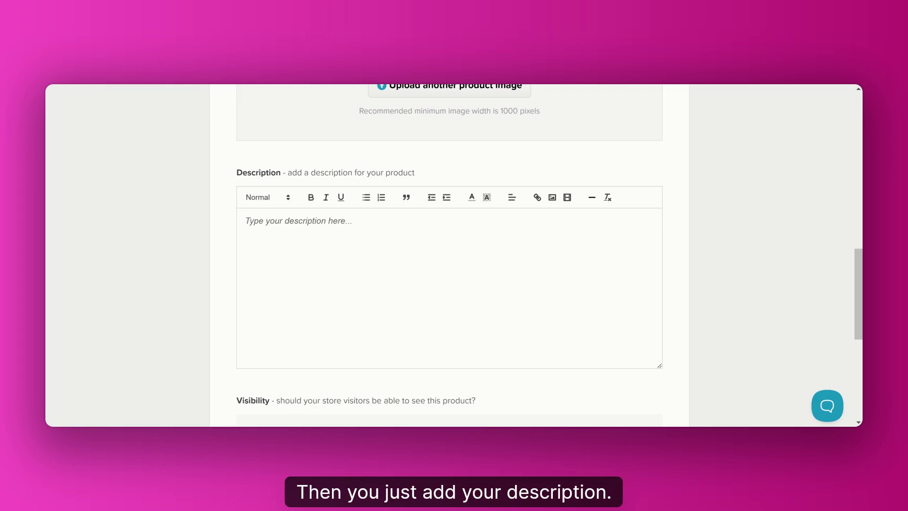
# Expand the product's advanced options, enable different variations and add the first variation
pyautogui.scroll(-5, 386, 230)
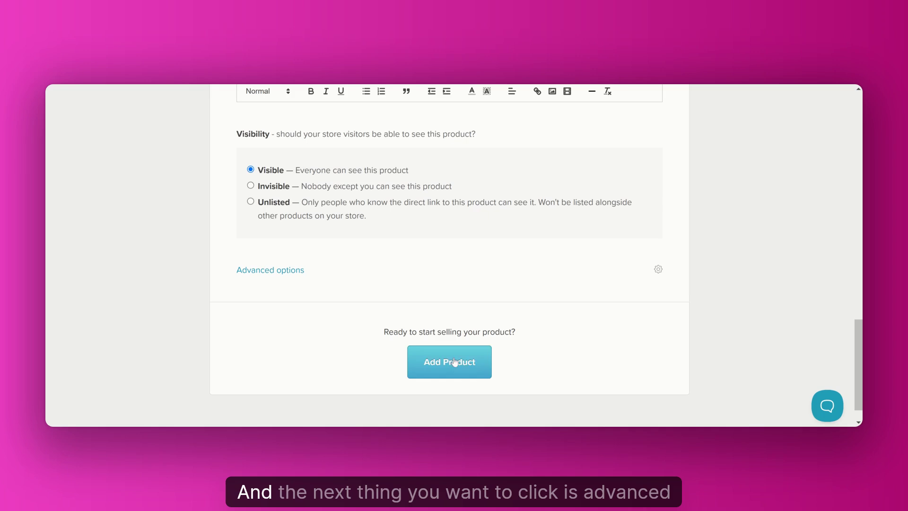
pyautogui.click(274, 272)
pyautogui.scroll(-3, 320, 274)
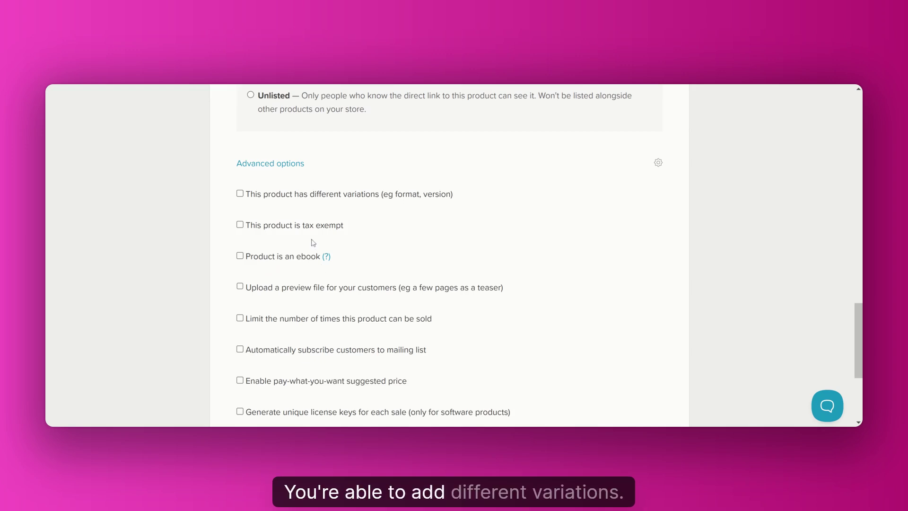
pyautogui.click(247, 195)
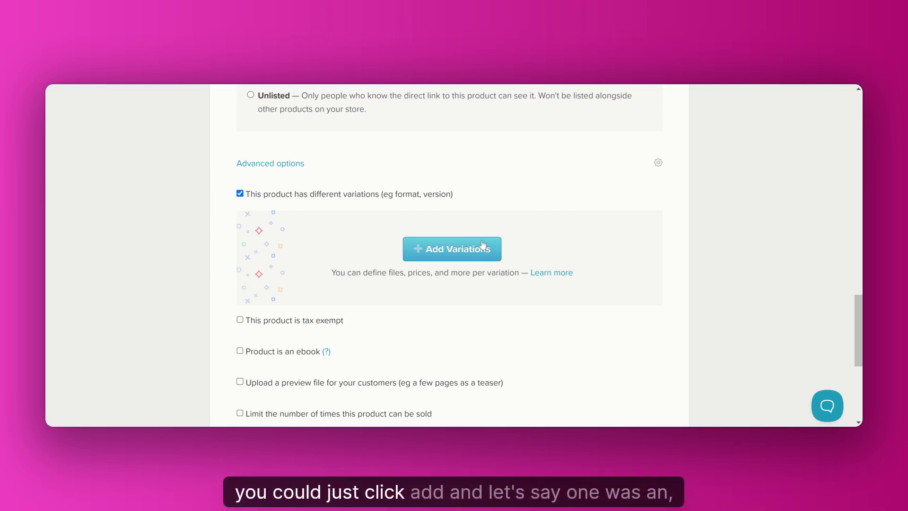
pyautogui.click(483, 244)
# Name the variant "Ebook" and unassign Copy of ChatGPT for Blogging.pdf and 2.png from it
pyautogui.scroll(-2, 473, 232)
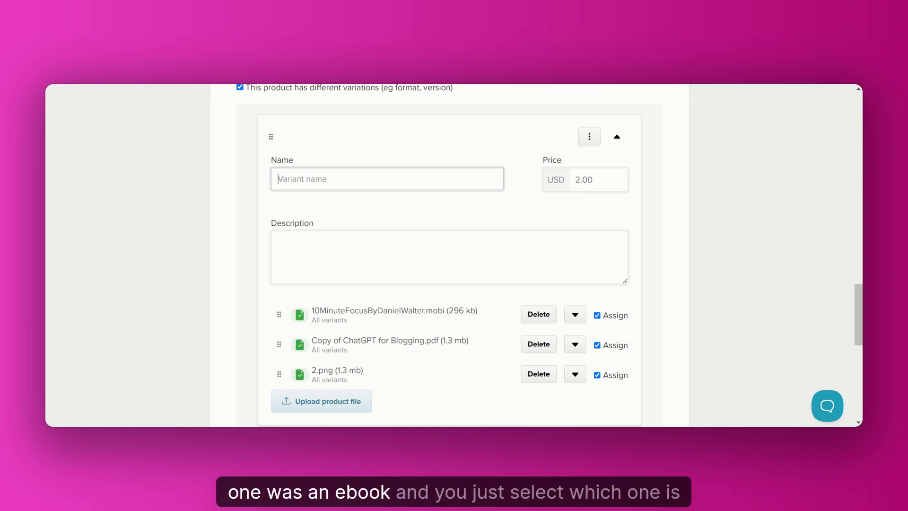
pyautogui.write('Ebook')
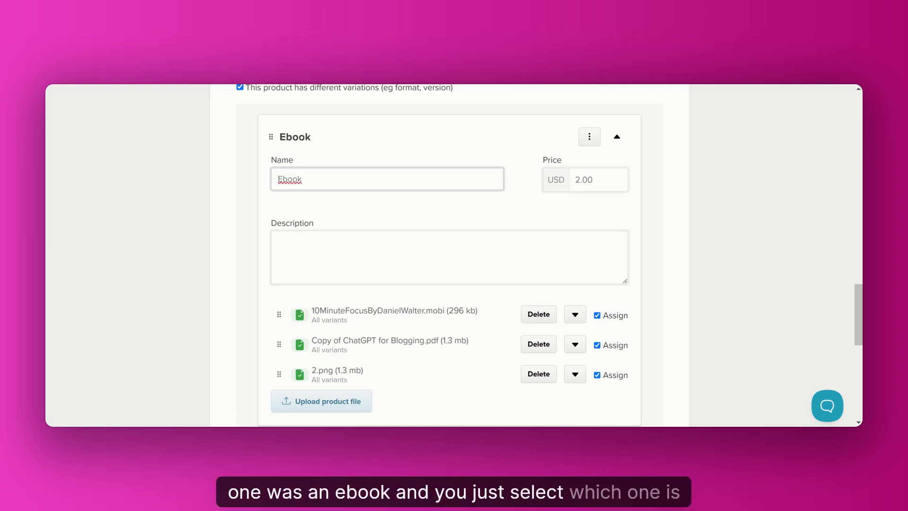
pyautogui.click(597, 345)
pyautogui.click(597, 375)
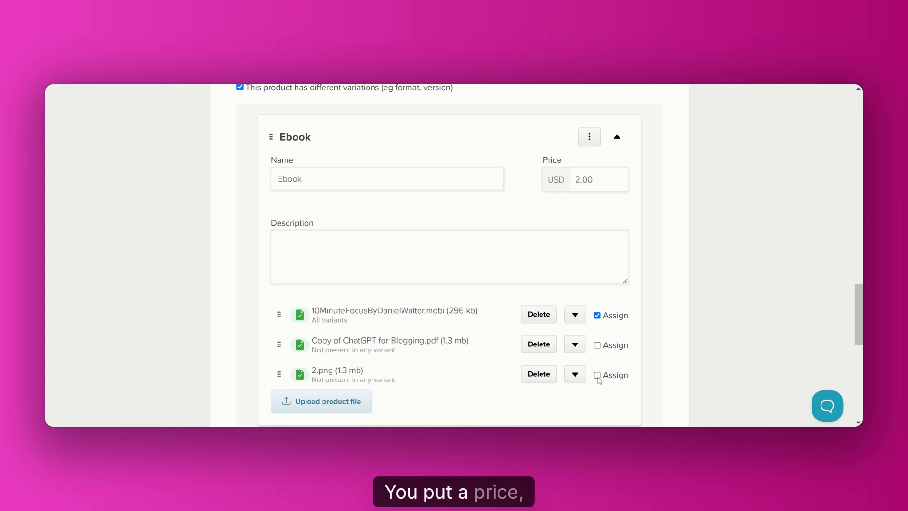
# Set the Ebook variant's price to 17 USD and enter "ebook Kindle" as its description
pyautogui.click(585, 180)
pyautogui.write('17')
pyautogui.scroll(-3, 404, 189)
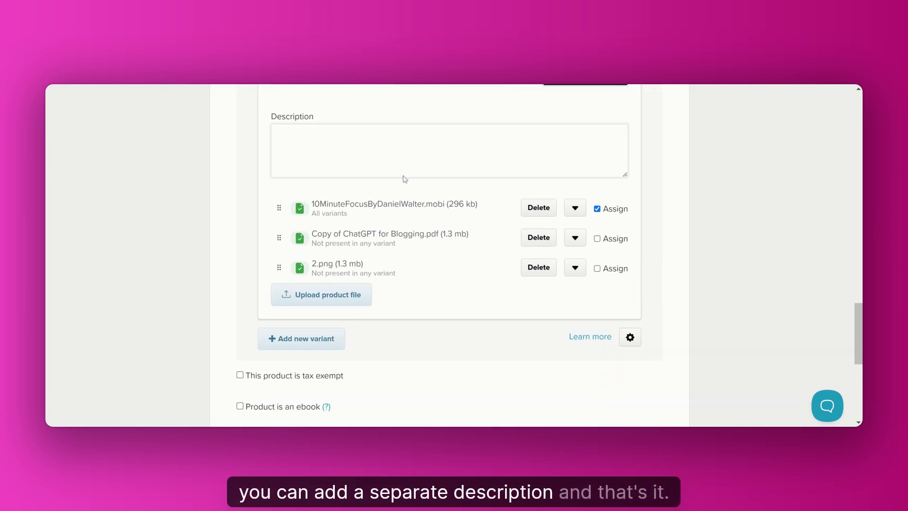
pyautogui.click(404, 173)
pyautogui.write('ebook Kindle')
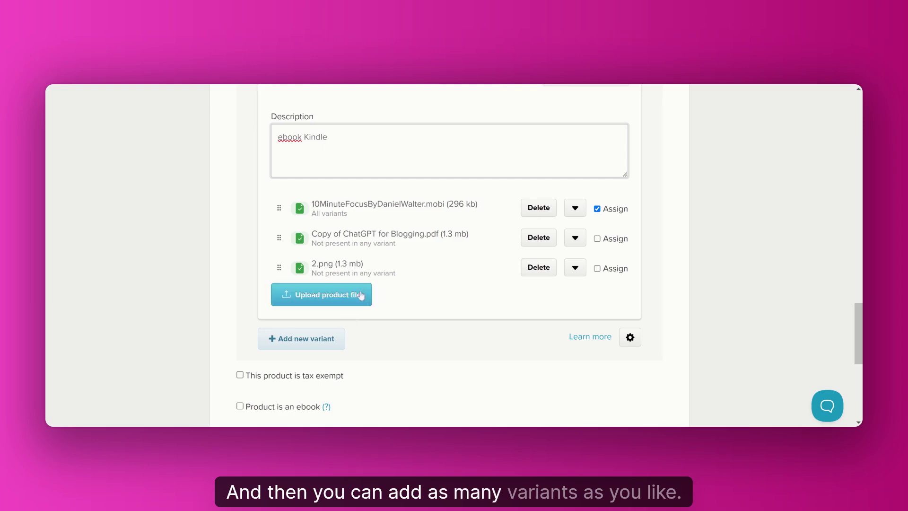
# Add a second variant named "Pdf Version" priced at 10 USD
pyautogui.click(320, 340)
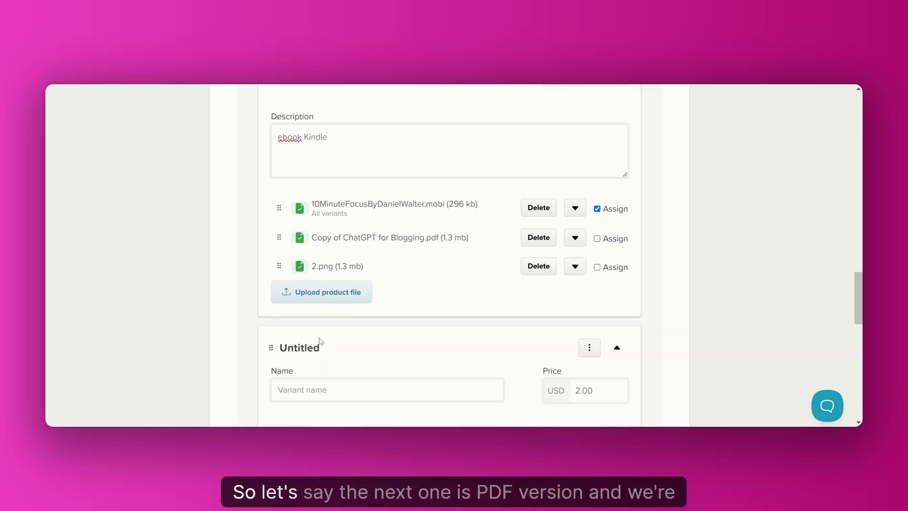
pyautogui.scroll(-2, 355, 291)
pyautogui.click(355, 286)
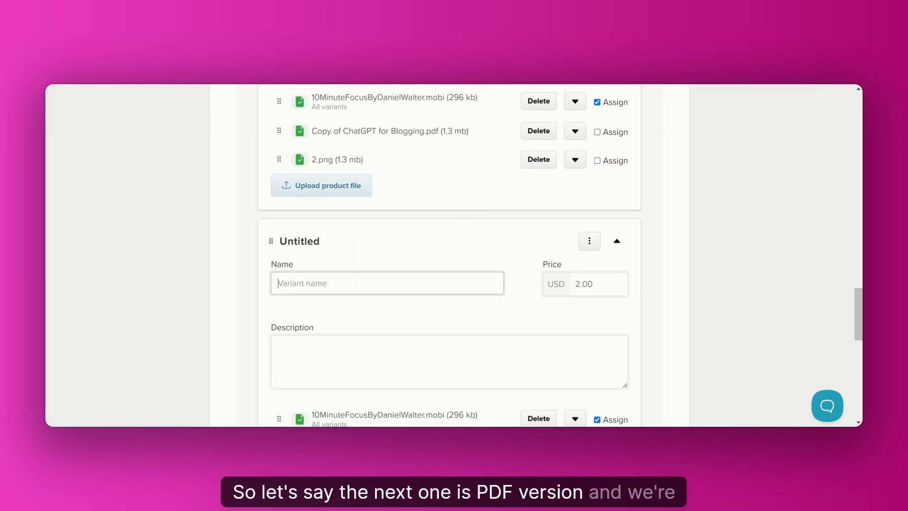
pyautogui.write('Pdf Version')
pyautogui.scroll(-1, 422, 254)
pyautogui.click(547, 237)
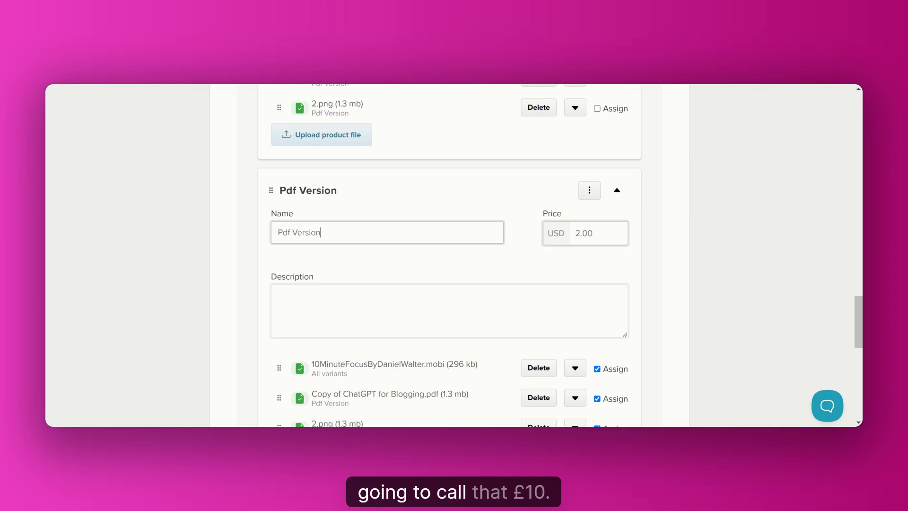
pyautogui.doubleClick(587, 233)
pyautogui.hotkey('ctrl', 'a')
pyautogui.write('1')
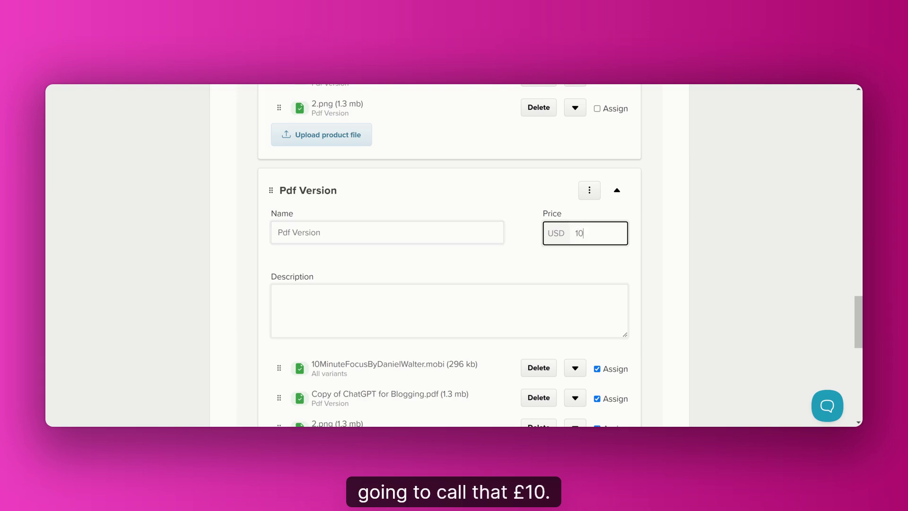
# Unassign the .mobi file and 2.png from the Pdf Version variant, keeping only Copy of ChatGPT for Blogging.pdf assigned
pyautogui.scroll(-2, 420, 322)
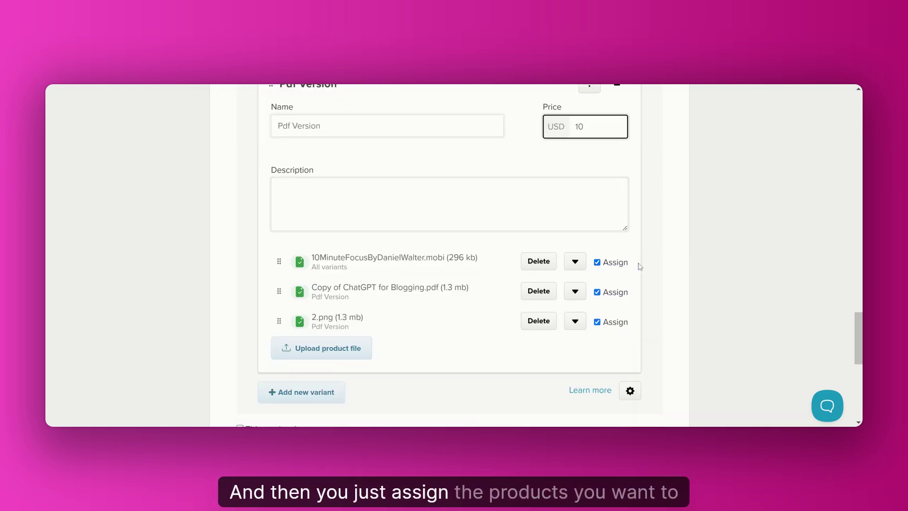
pyautogui.click(597, 263)
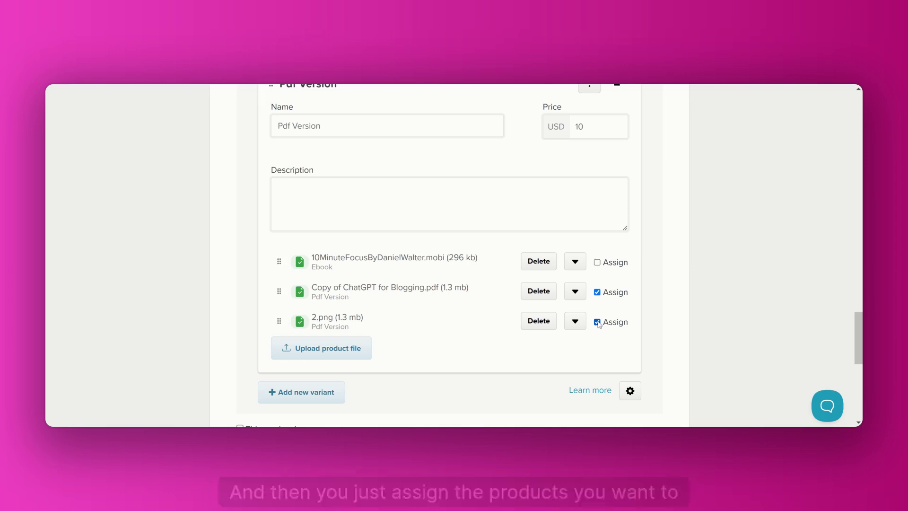
# Mark the product as an ebook and enable uploading a preview file for customers
pyautogui.scroll(-3, 411, 367)
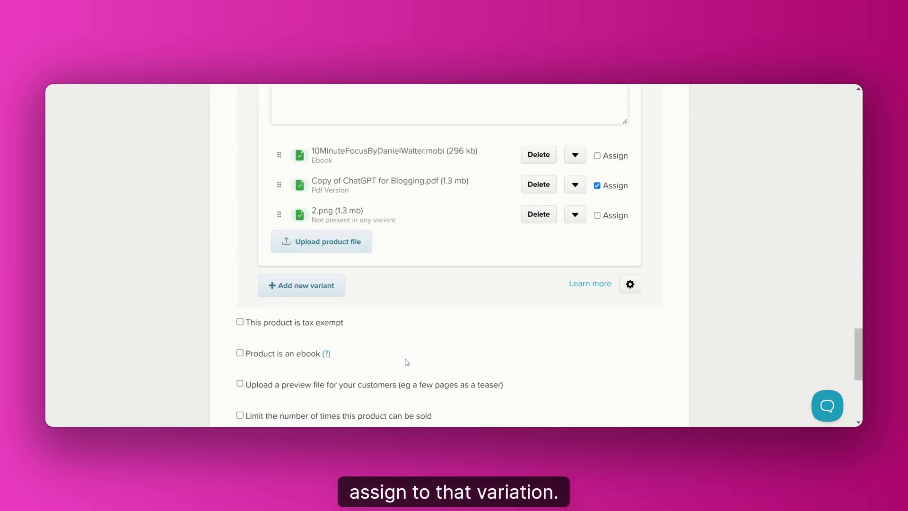
pyautogui.scroll(-1, 376, 330)
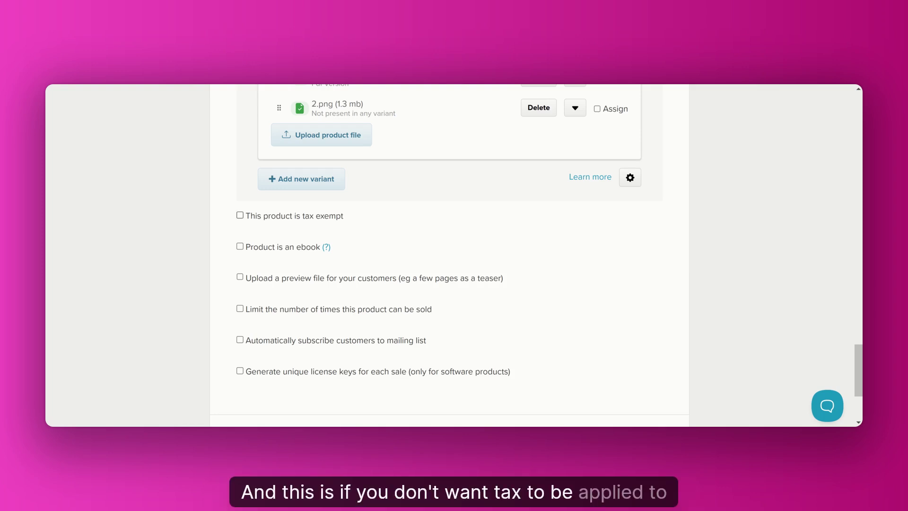
pyautogui.scroll(-1, 302, 217)
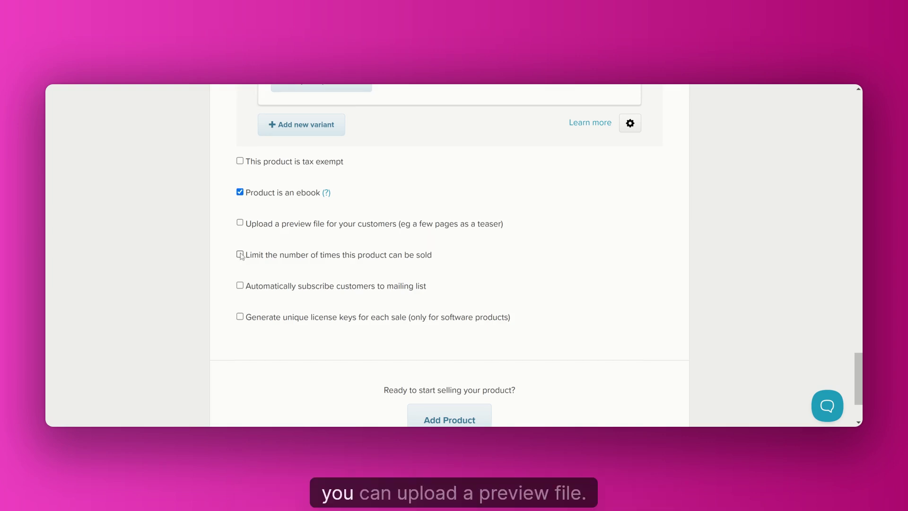
pyautogui.scroll(-1, 240, 256)
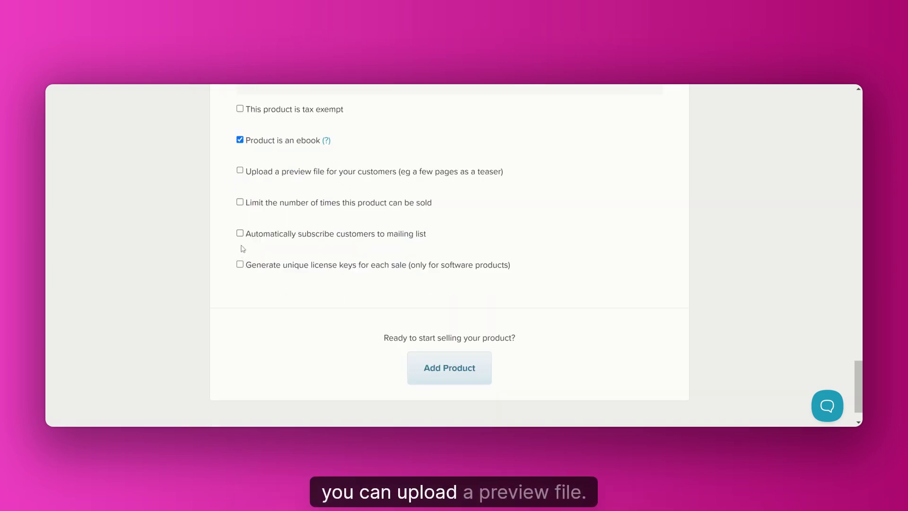
pyautogui.click(240, 171)
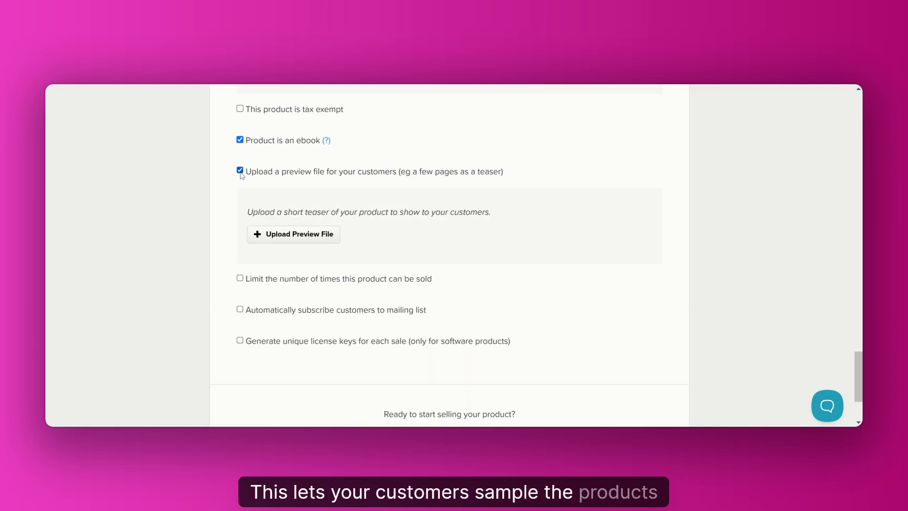
# Disable the preview file upload and the automatic mailing list subscription, and add the product to the store
pyautogui.click(239, 171)
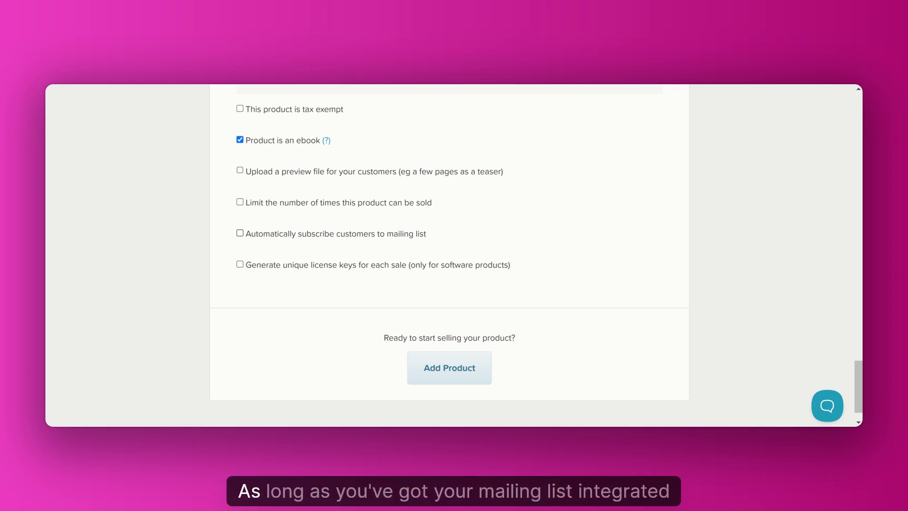
pyautogui.click(240, 232)
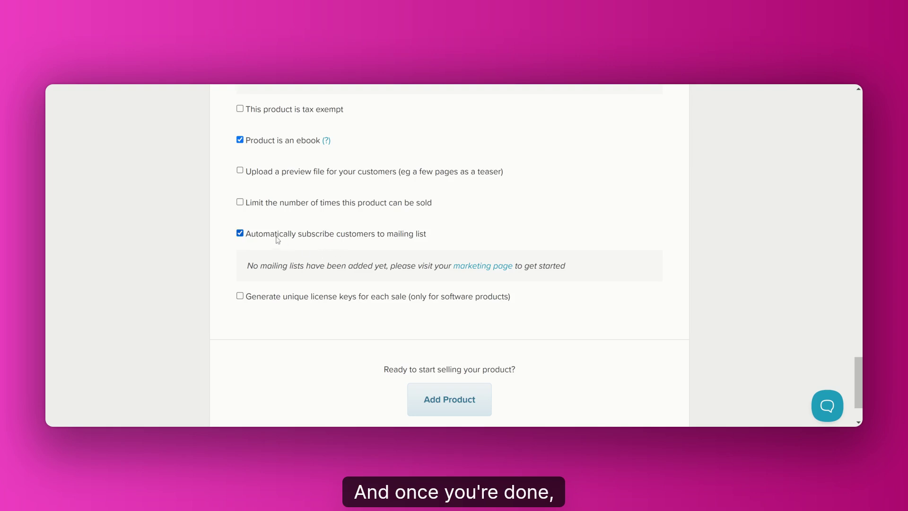
pyautogui.click(240, 233)
pyautogui.click(458, 371)
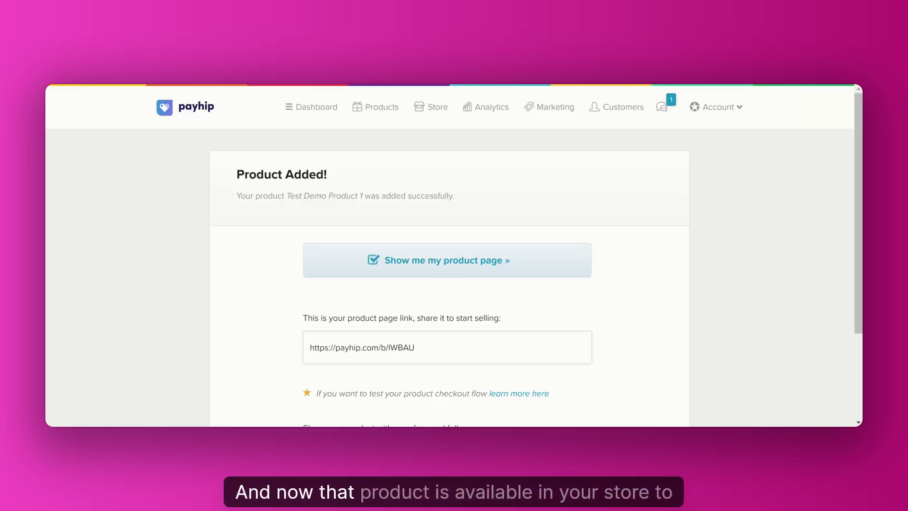
# Review the sharing options for the added product and select its product page link
pyautogui.scroll(-2, 422, 310)
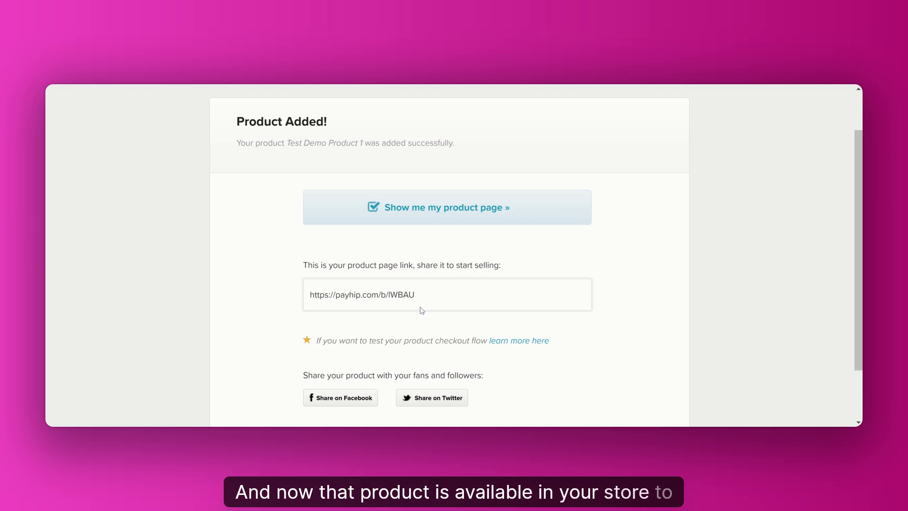
pyautogui.scroll(-2, 422, 310)
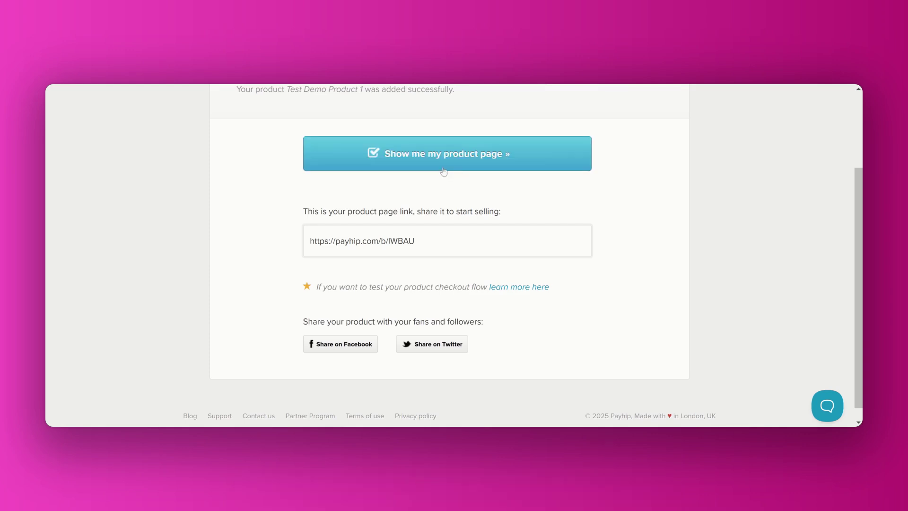
pyautogui.moveTo(310, 240); pyautogui.dragTo(415, 241)
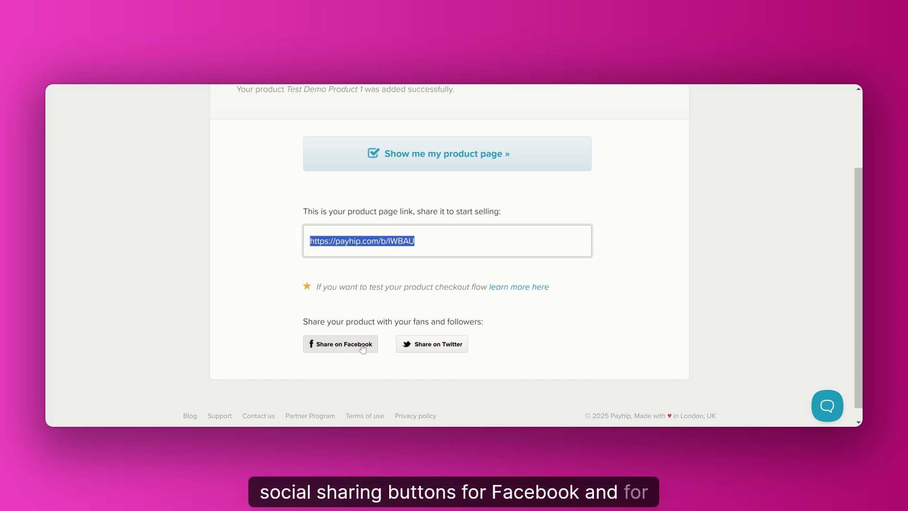
pyautogui.scroll(-1, 462, 344)
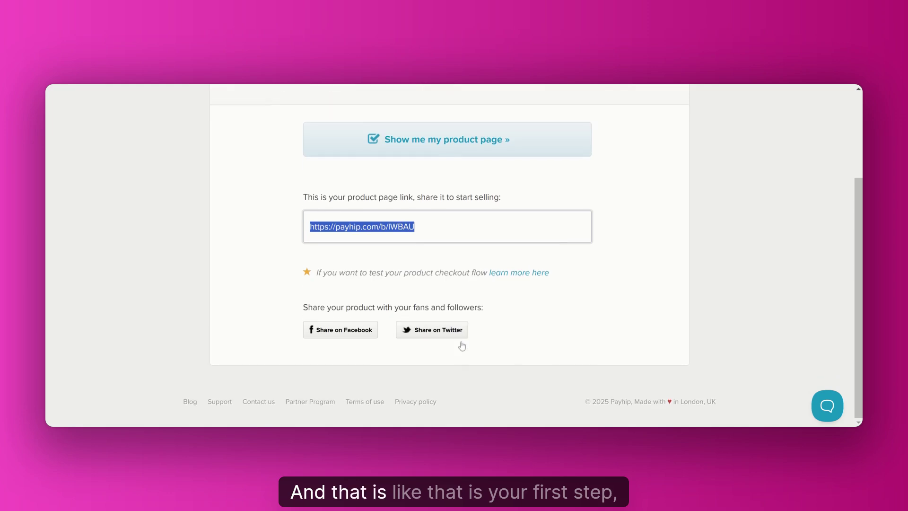
pyautogui.scroll(3, 461, 346)
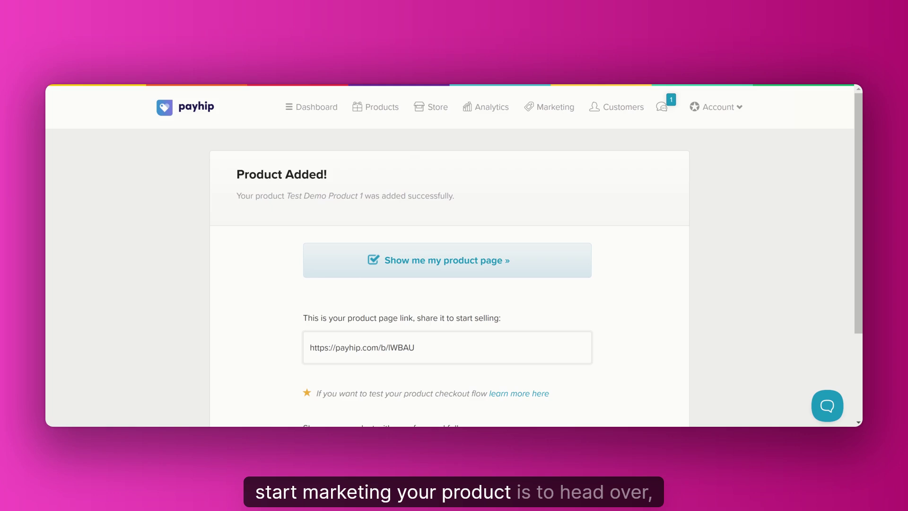
# Start a new marketing coupon code that applies to the specific product Wild Meadow Pastel Digital Planner
pyautogui.click(554, 108)
pyautogui.scroll(-2, 262, 249)
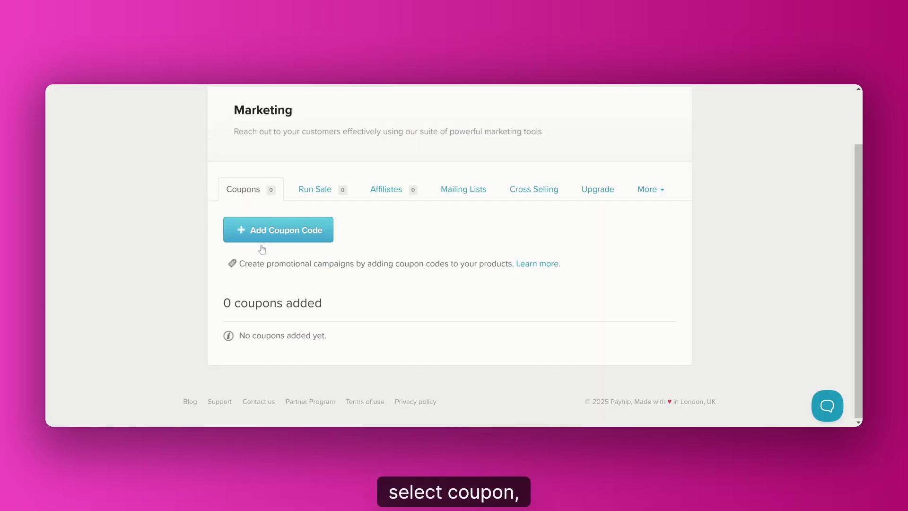
pyautogui.click(266, 232)
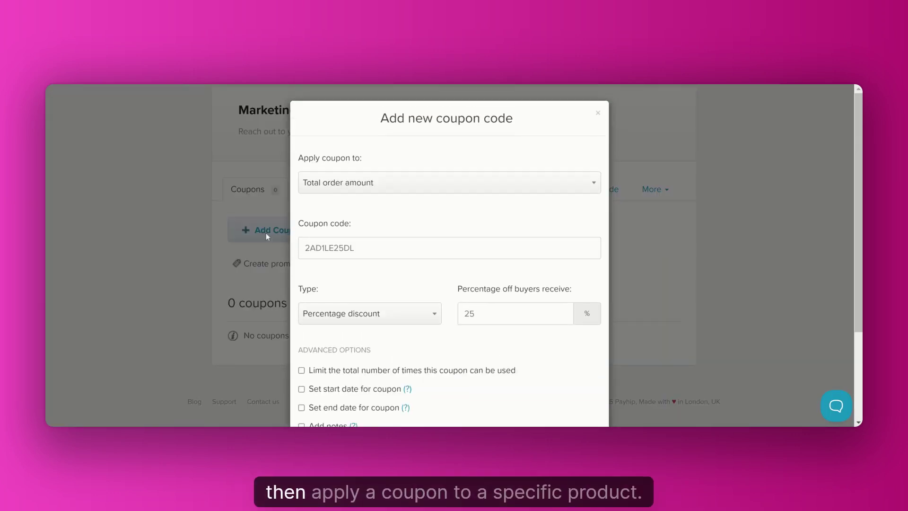
pyautogui.click(461, 184)
pyautogui.click(436, 218)
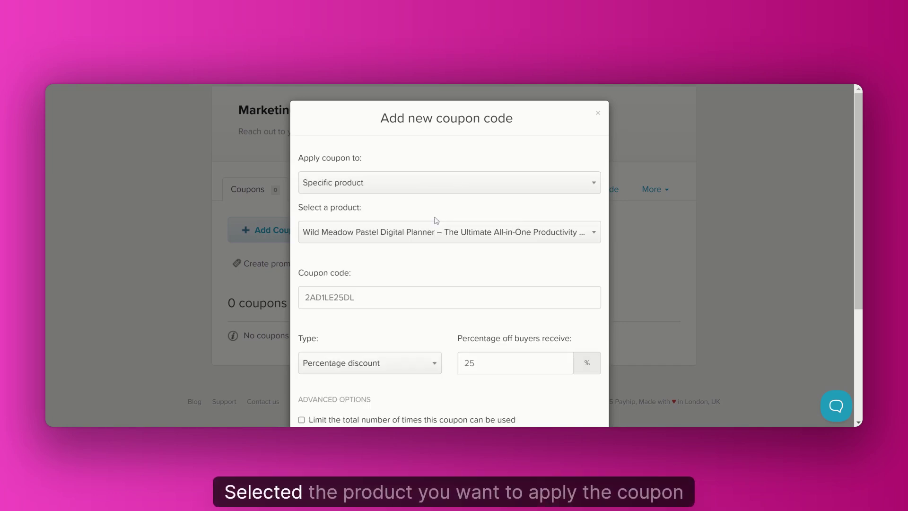
pyautogui.click(434, 233)
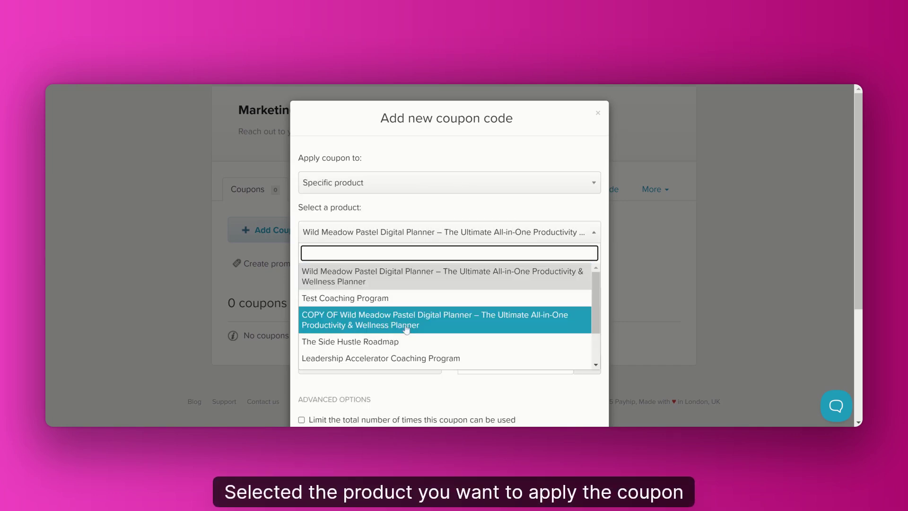
pyautogui.click(472, 274)
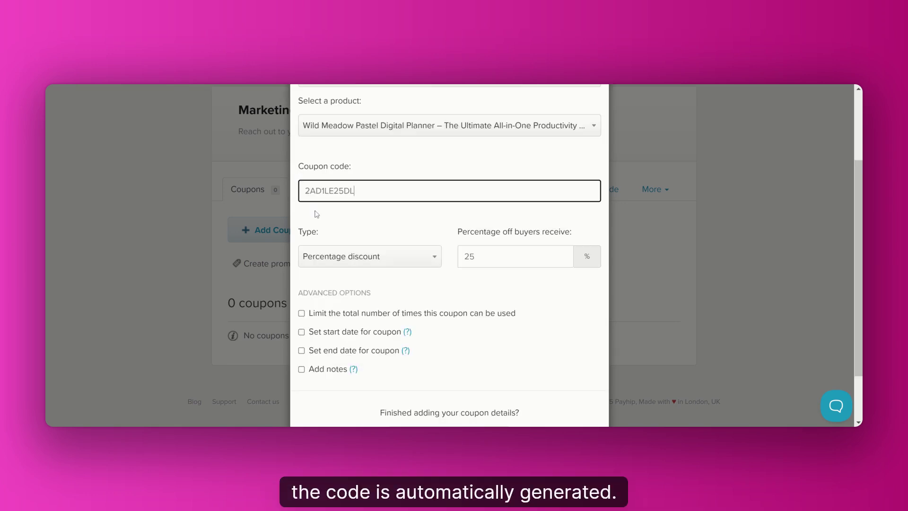
# Set the coupon to a 100% percentage discount, limit its total number of uses, and create it
pyautogui.press('Tab')
pyautogui.press('Tab')
pyautogui.click(417, 257)
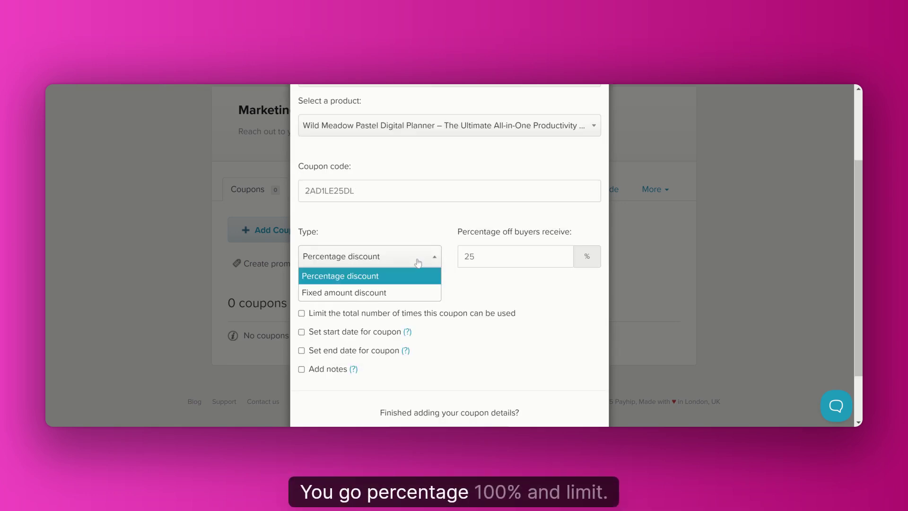
pyautogui.press('Tab')
pyautogui.write('100')
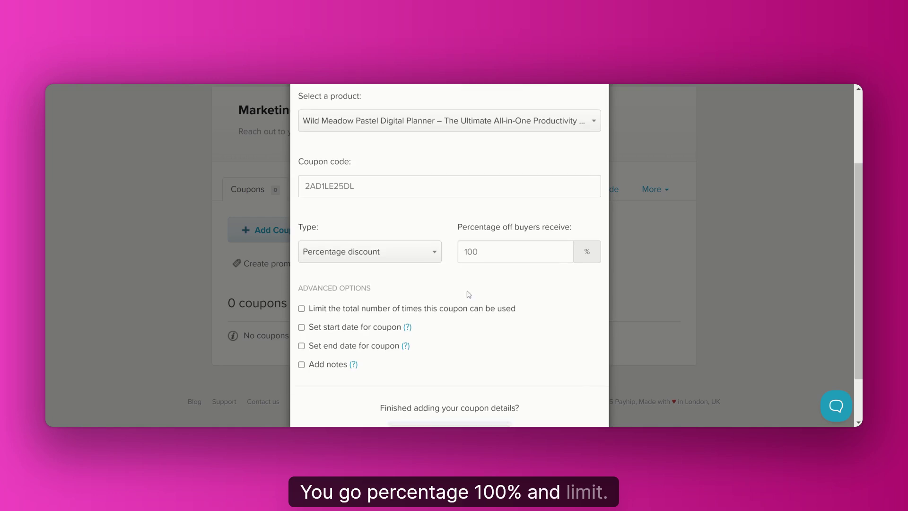
pyautogui.scroll(-2, 448, 286)
pyautogui.click(302, 247)
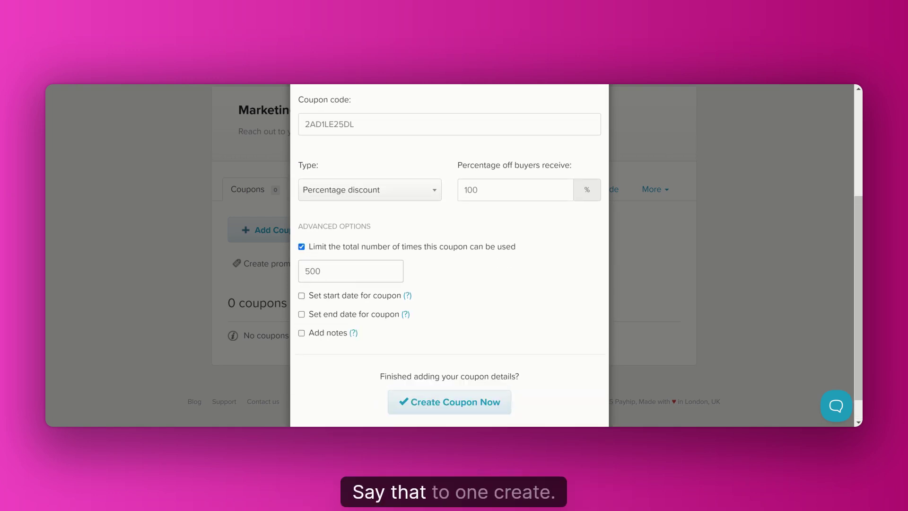
pyautogui.press('Tab')
pyautogui.click(492, 321)
pyautogui.click(458, 402)
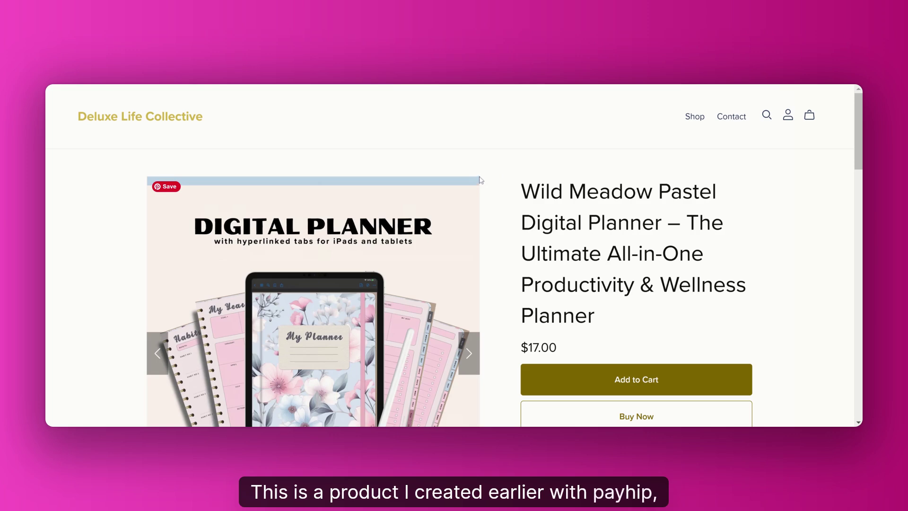
# Examine the storefront page of the Wild Meadow Pastel Digital Planner, including its images, price and description
pyautogui.scroll(-5, 483, 179)
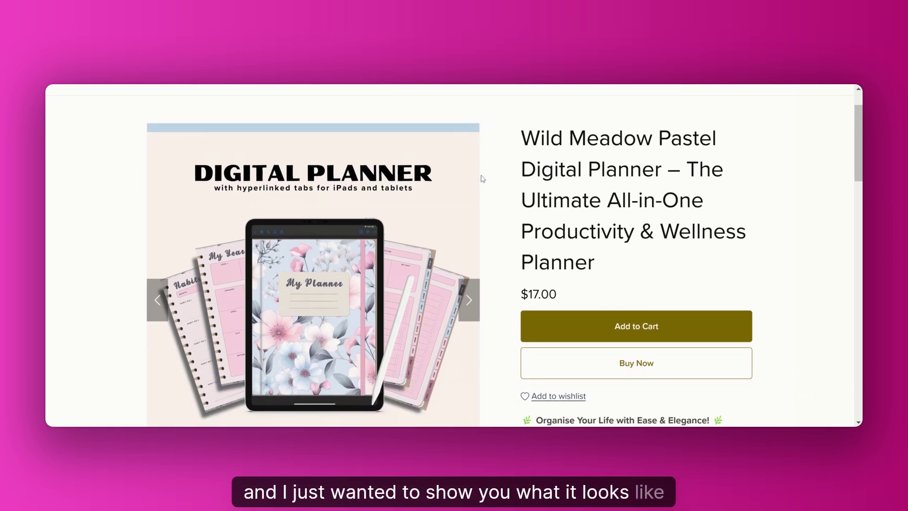
pyautogui.scroll(-7, 483, 179)
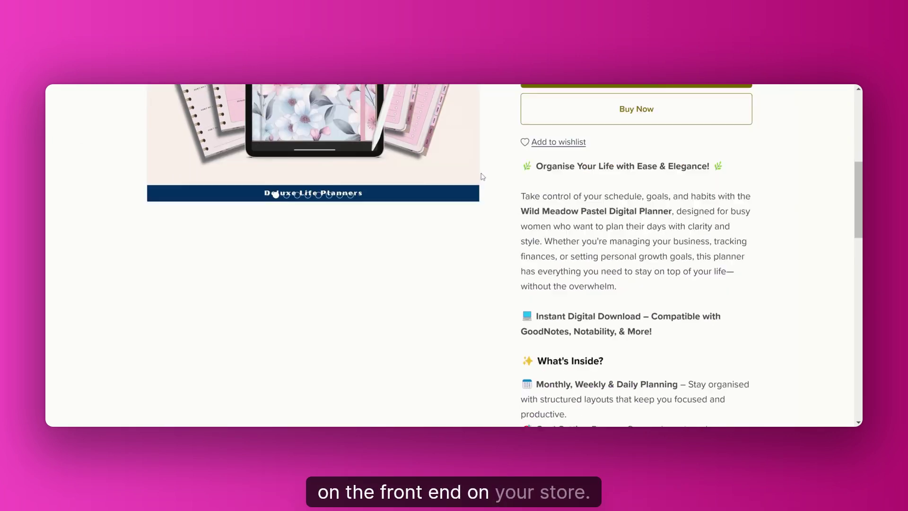
pyautogui.scroll(-5, 482, 177)
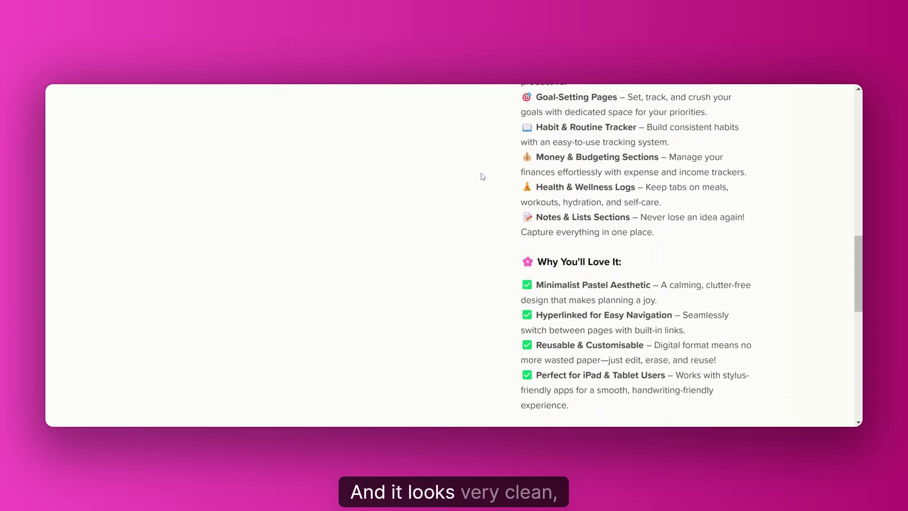
pyautogui.scroll(6, 482, 176)
pyautogui.scroll(10, 483, 175)
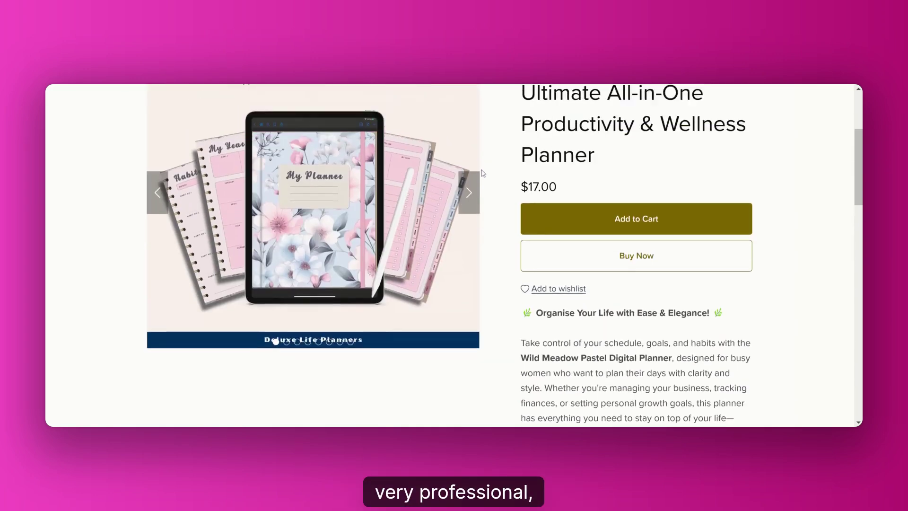
pyautogui.scroll(-1, 453, 303)
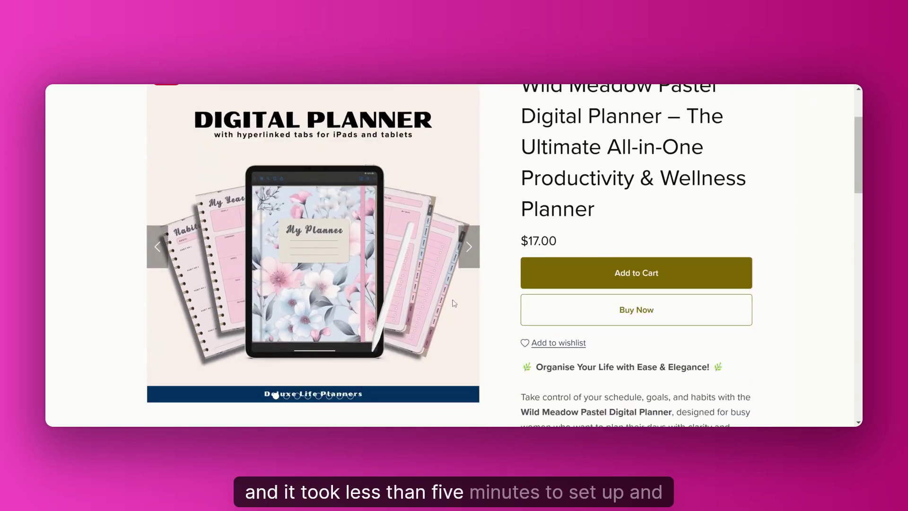
pyautogui.scroll(-10, 454, 299)
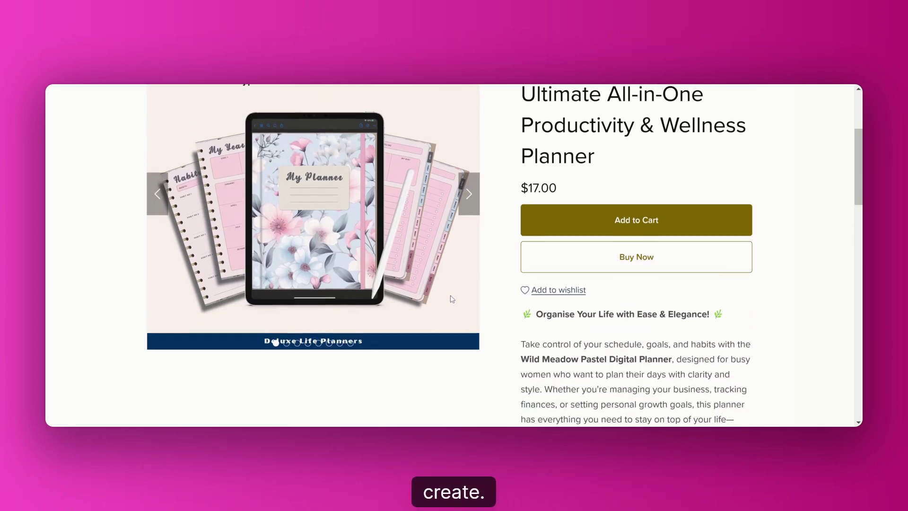
pyautogui.scroll(5, 570, 289)
pyautogui.scroll(8, 576, 261)
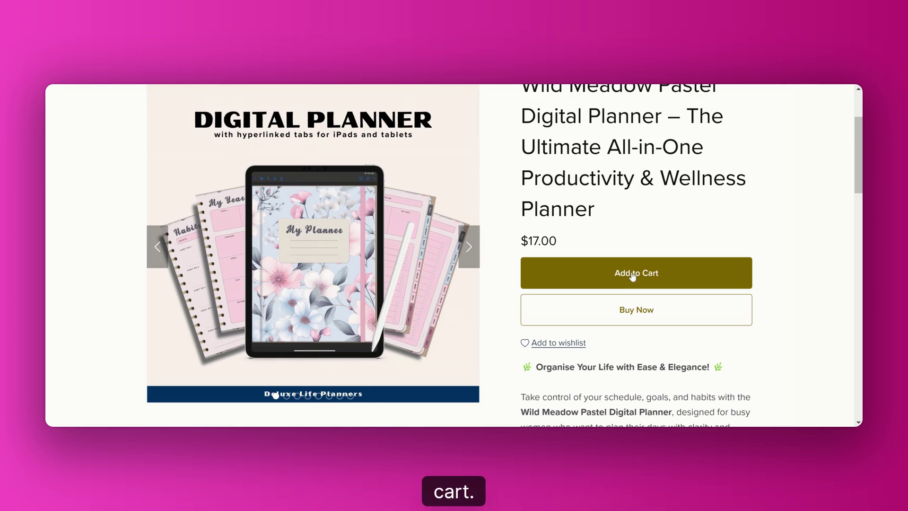
# Add the Wild Meadow Pastel Digital Planner to the shopping cart
pyautogui.scroll(1, 631, 277)
pyautogui.scroll(4, 629, 276)
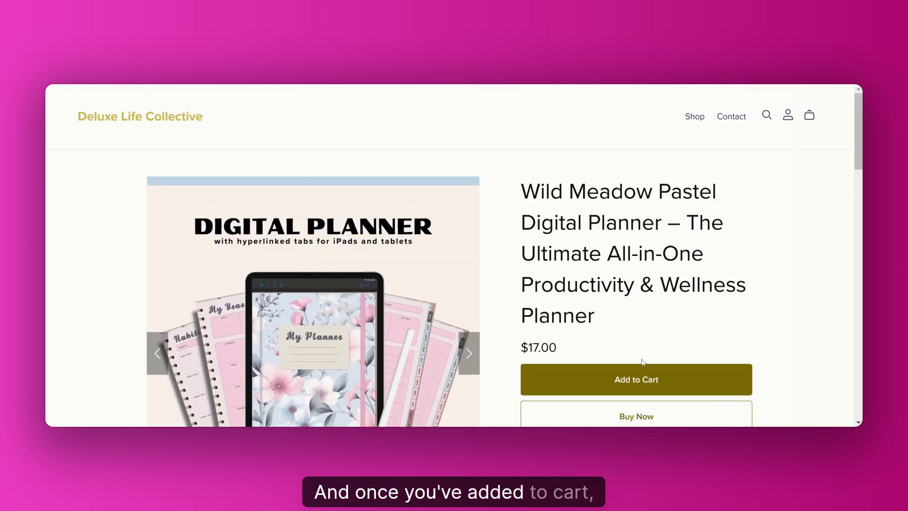
pyautogui.click(644, 381)
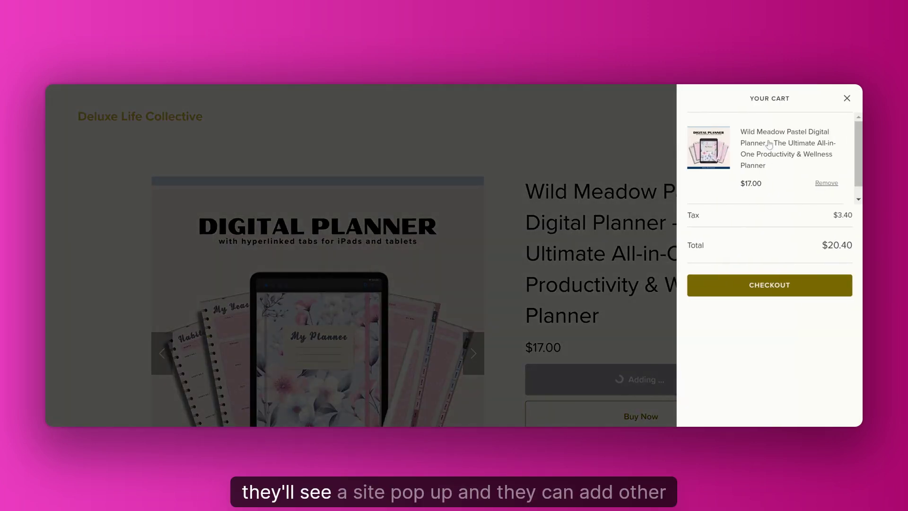